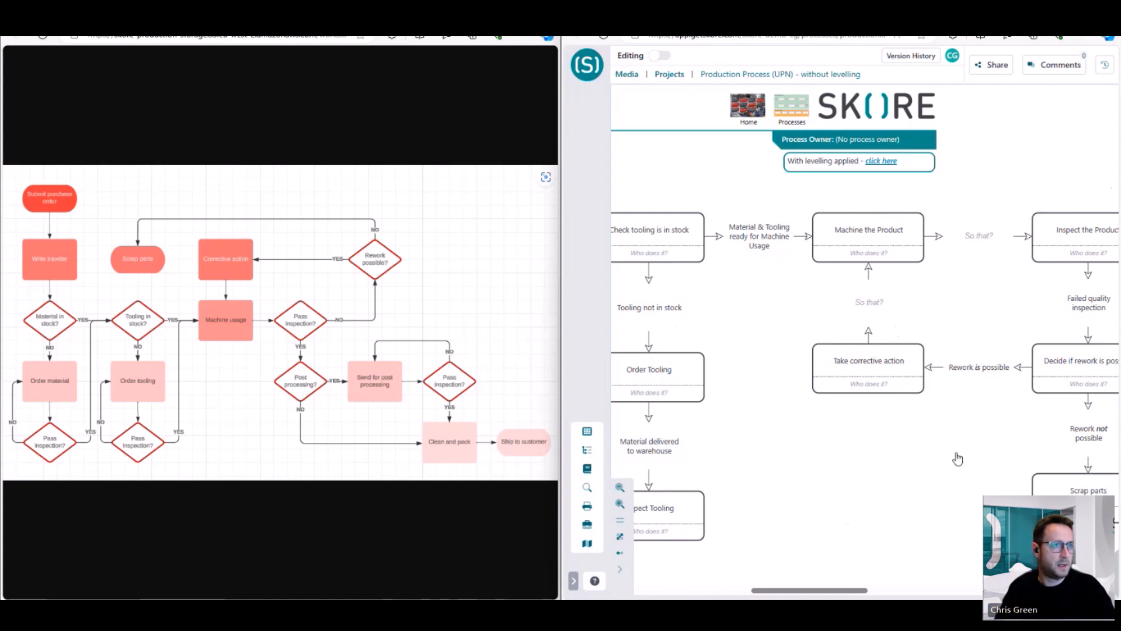
# Examine the full production process without levelling, from Purchase Order Received through rework and post-processing to shipping, and compare it with the original flowchart
pyautogui.moveTo(958, 459); pyautogui.dragTo(755, 453)
pyautogui.moveTo(1038, 447); pyautogui.dragTo(851, 444)
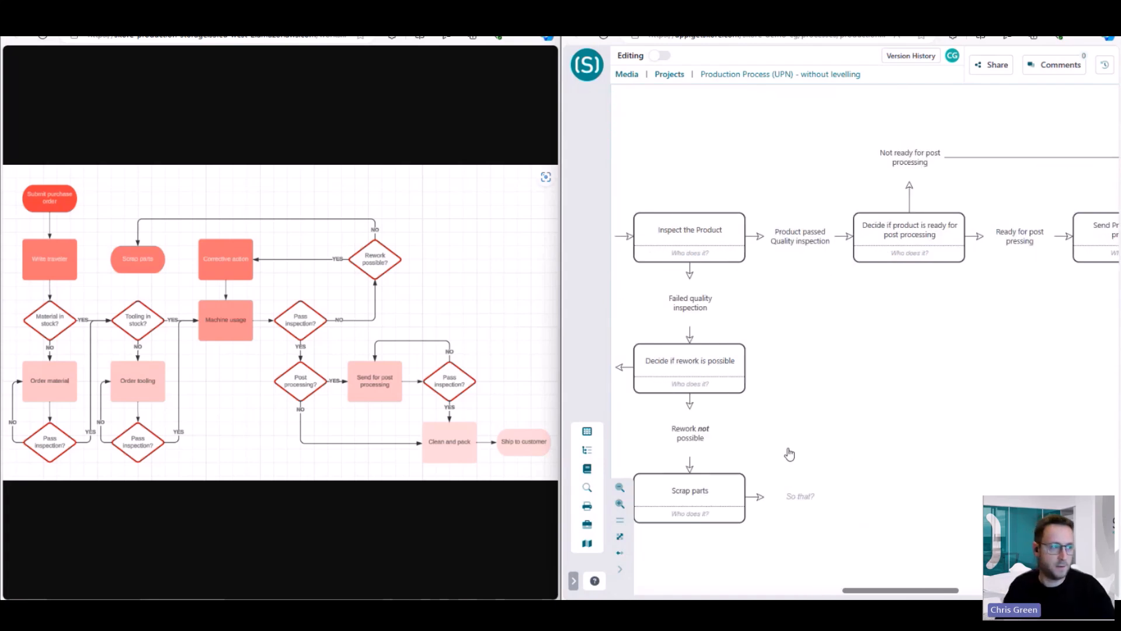
pyautogui.click(620, 536)
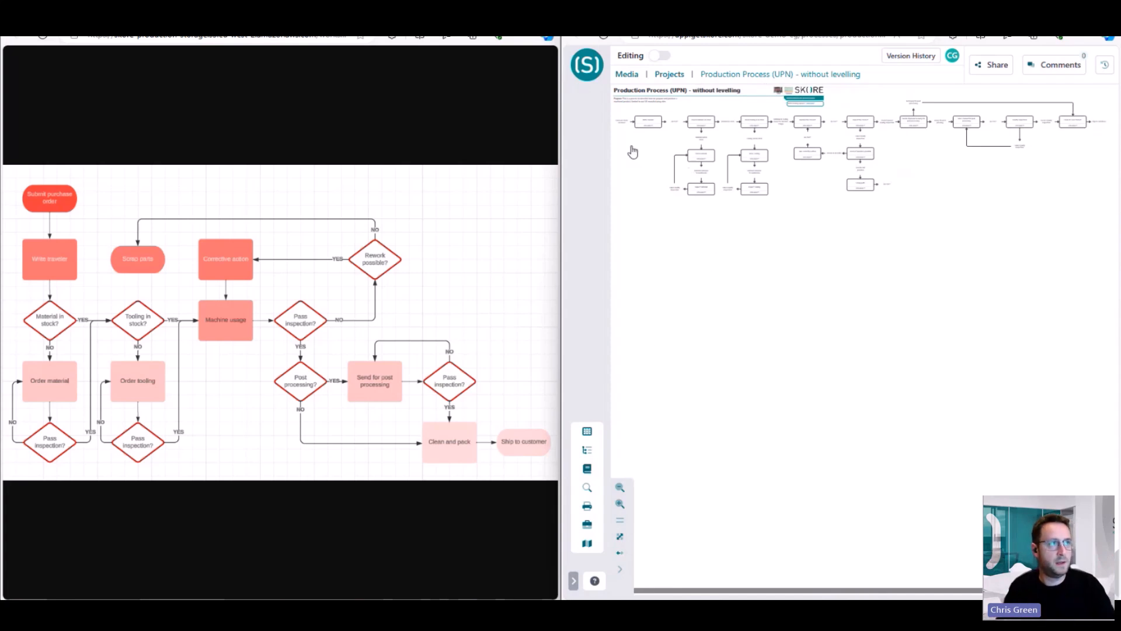
pyautogui.click(619, 503)
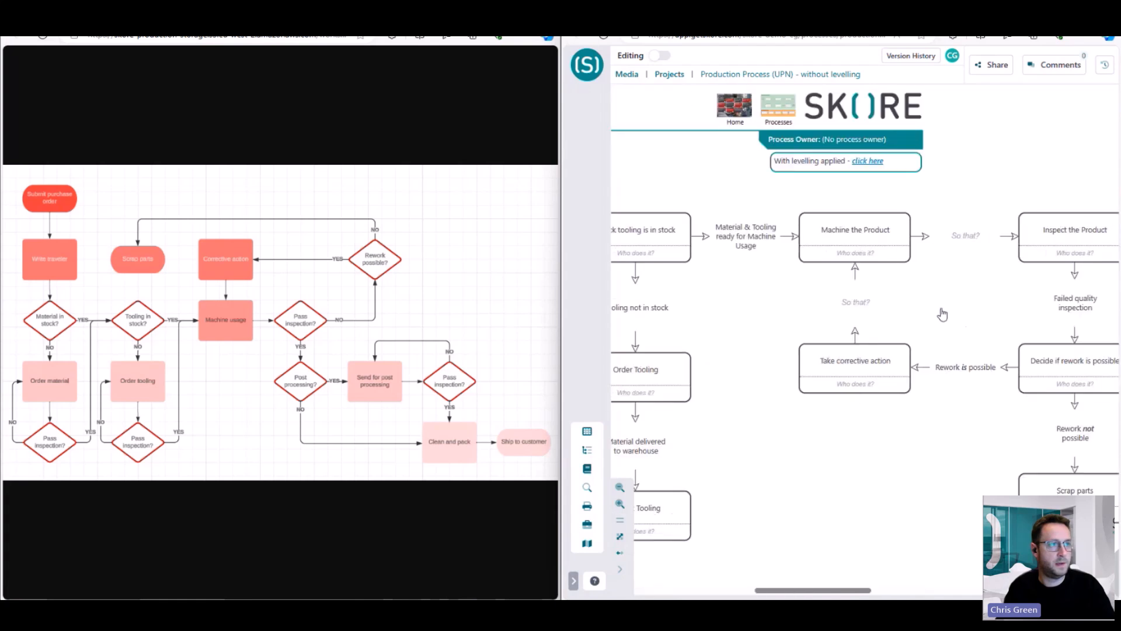
pyautogui.hscroll(-10, 942, 315)
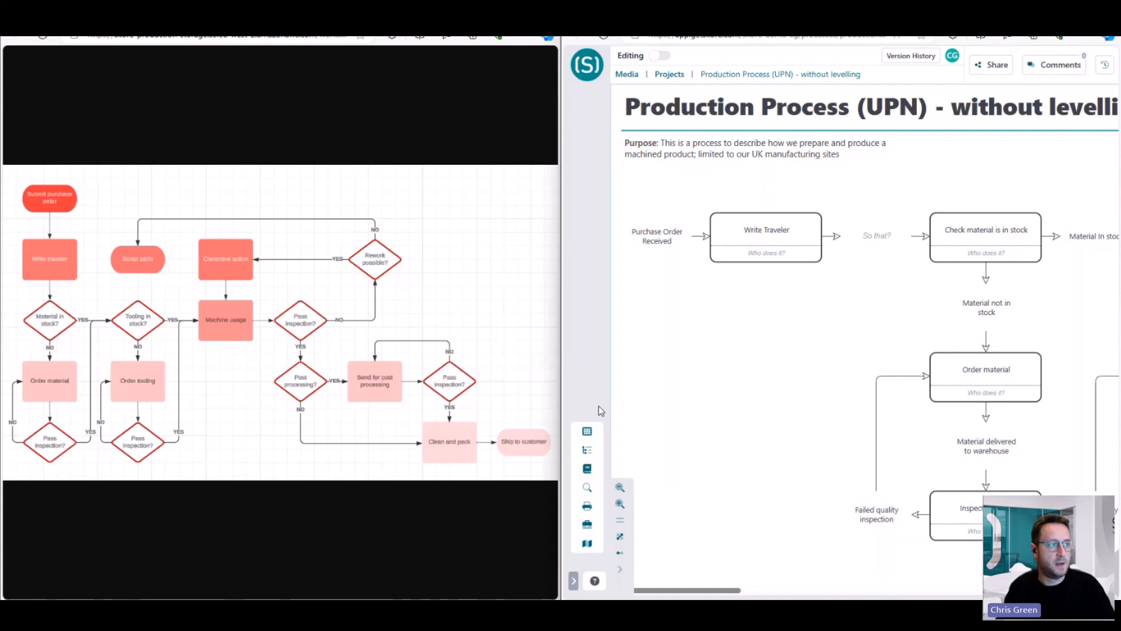
pyautogui.hscroll(5, 768, 453)
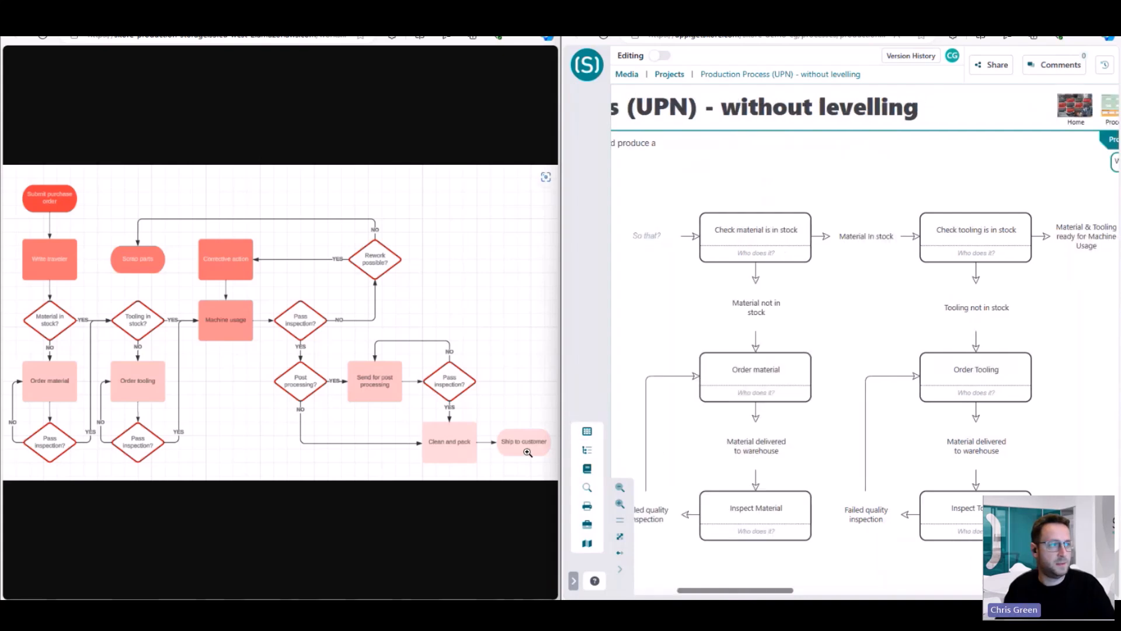
pyautogui.hscroll(5, 946, 358)
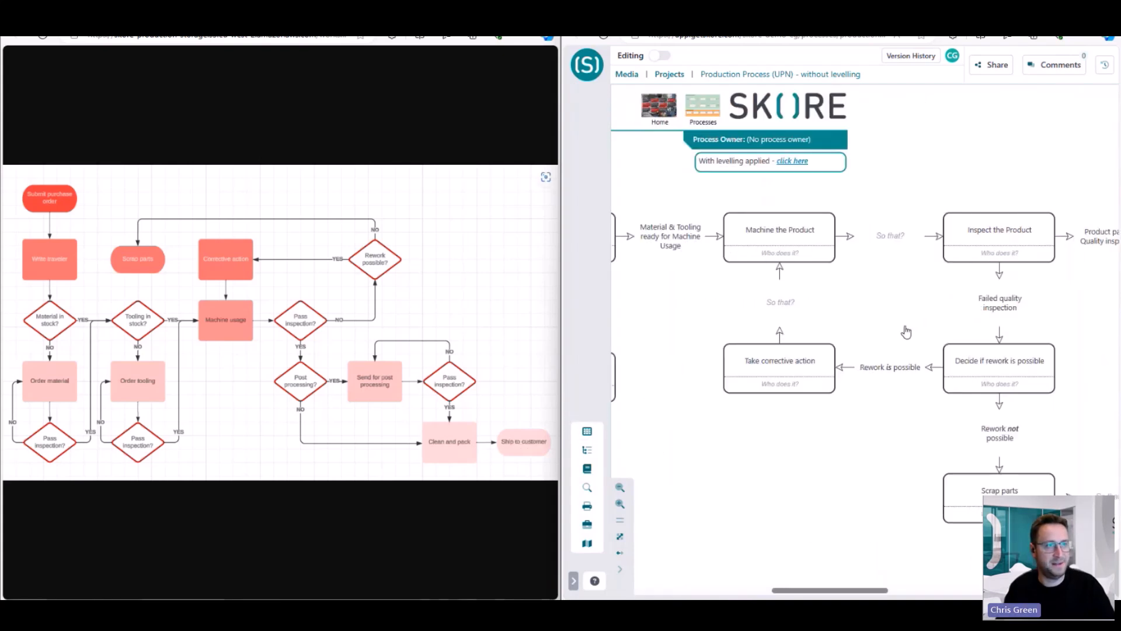
pyautogui.hscroll(10, 906, 332)
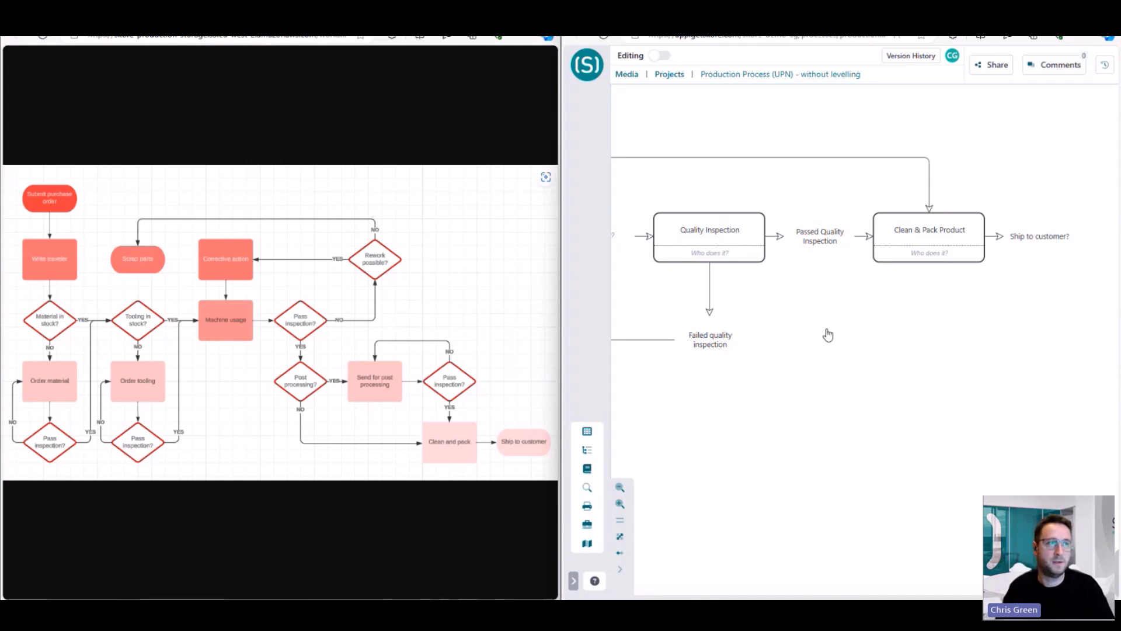
pyautogui.hscroll(-10, 825, 333)
pyautogui.hscroll(-10, 828, 386)
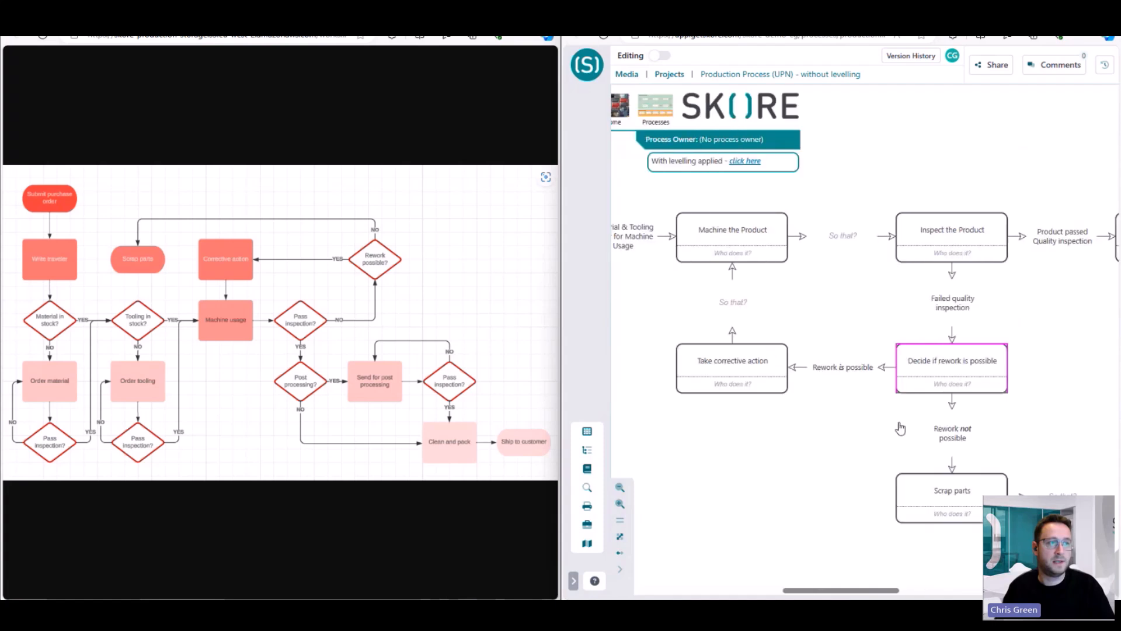
pyautogui.moveTo(701, 441); pyautogui.dragTo(943, 438)
pyautogui.moveTo(681, 401); pyautogui.dragTo(1011, 321)
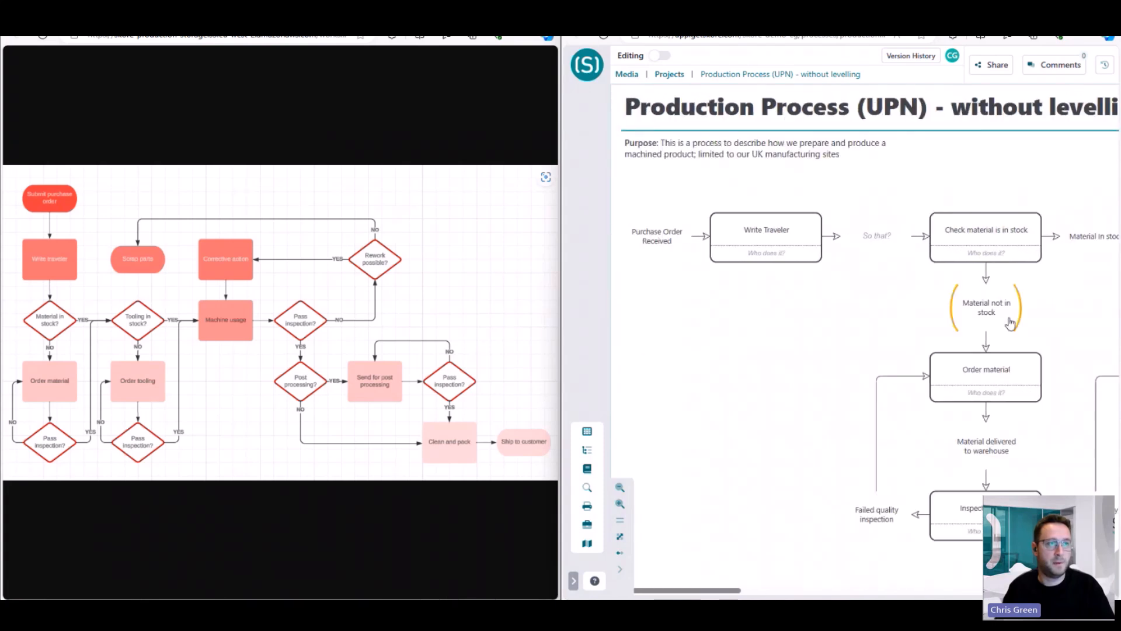
# Open the version of the production process with levelling applied and go into the detail of Prepare for Production
pyautogui.moveTo(1091, 321); pyautogui.dragTo(686, 323)
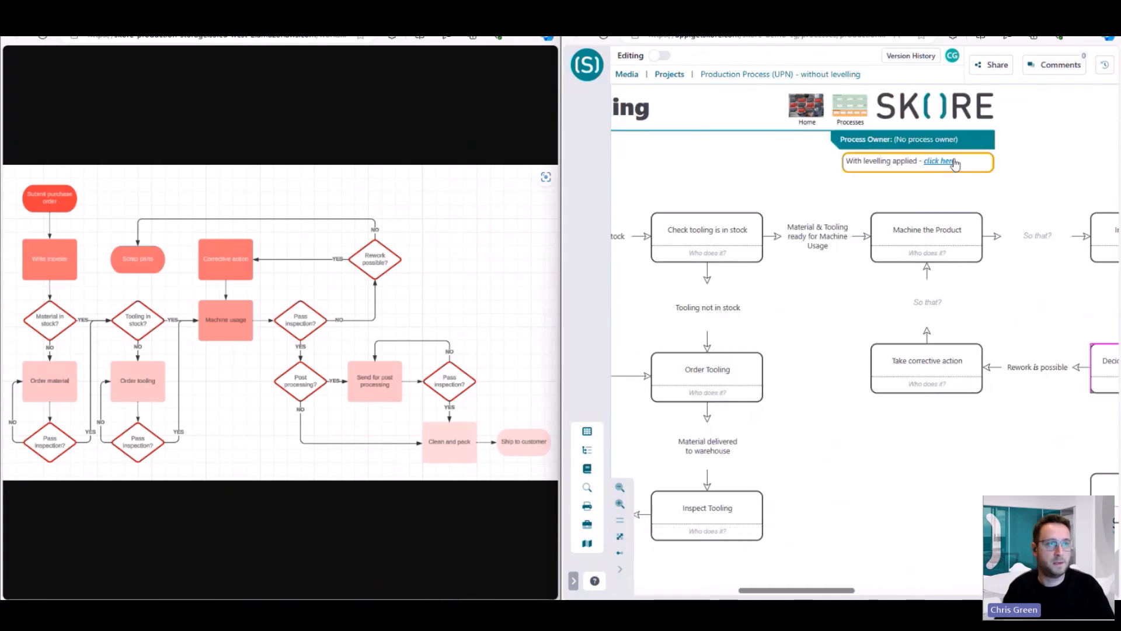
pyautogui.click(948, 163)
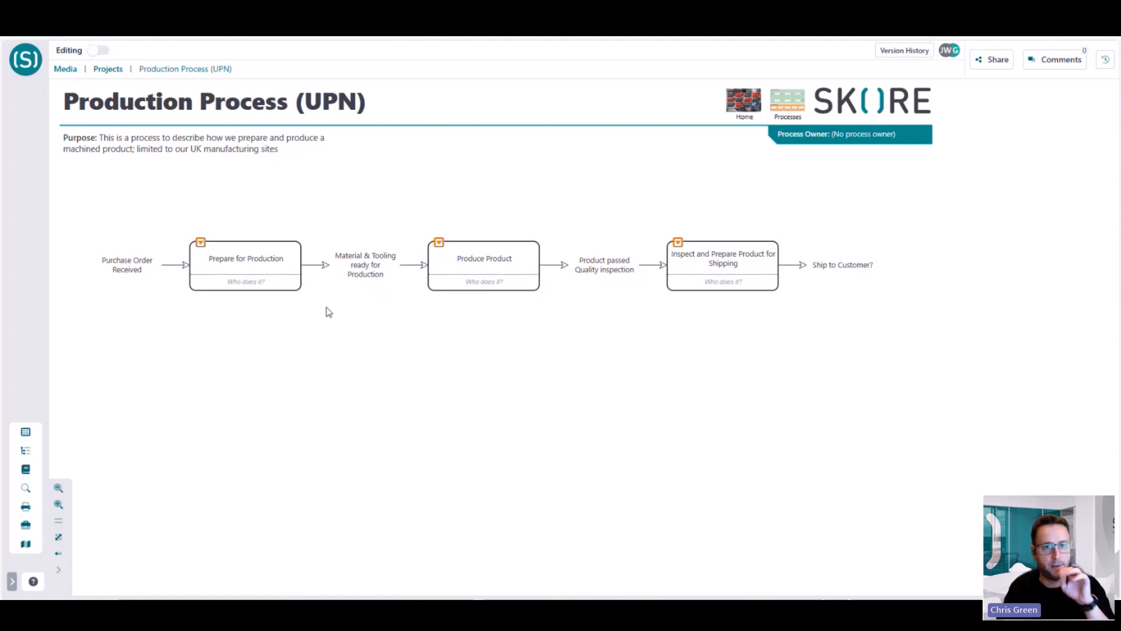
pyautogui.click(207, 266)
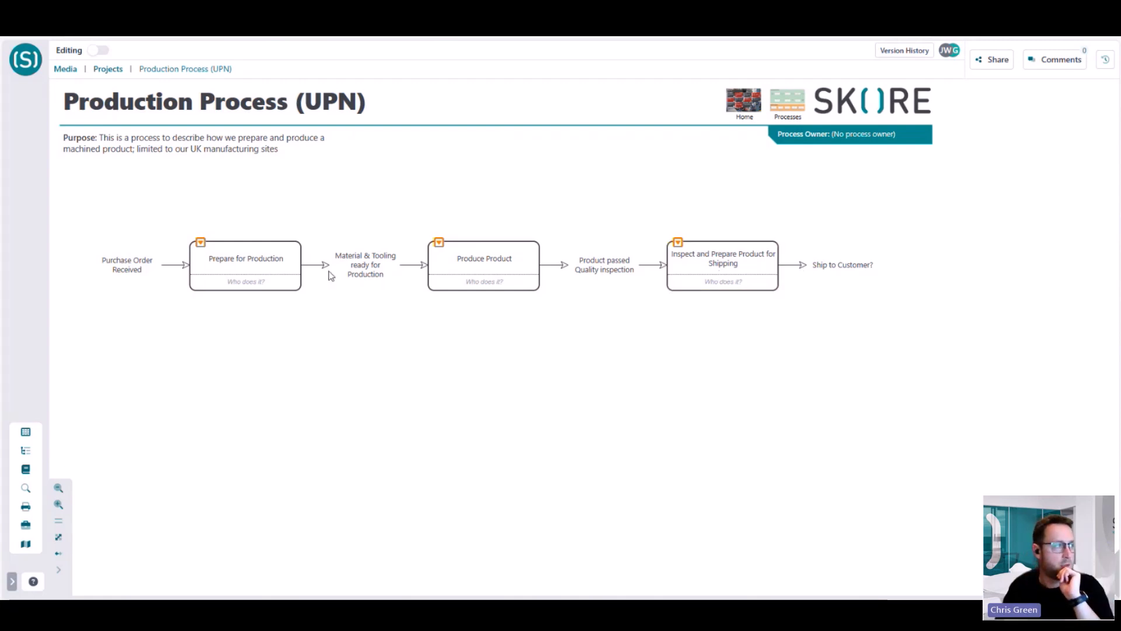
pyautogui.click(200, 243)
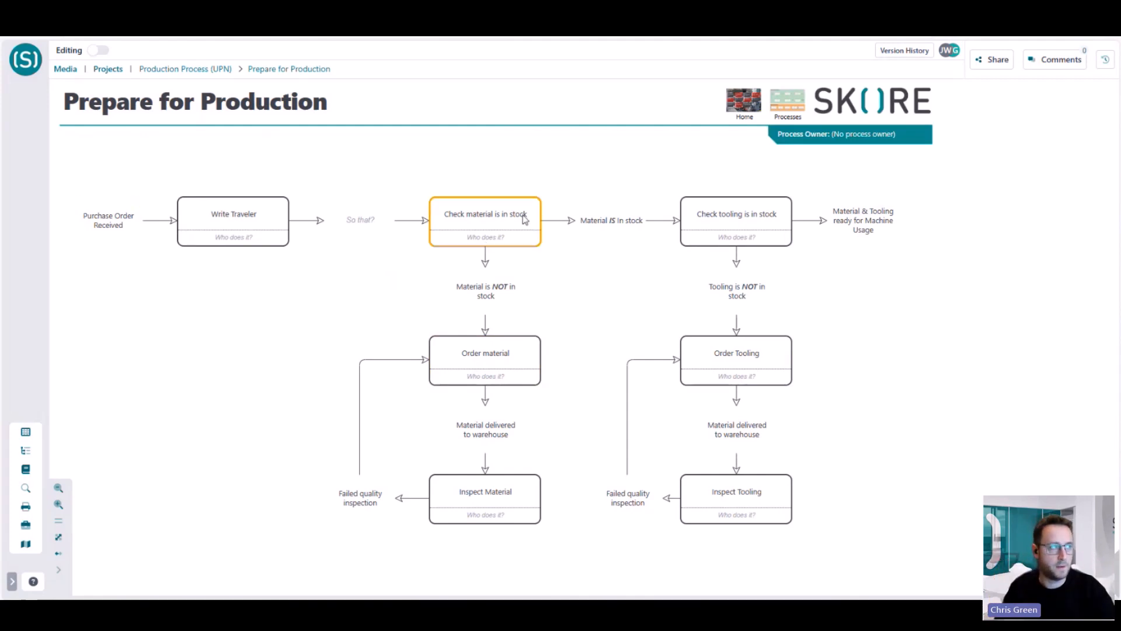
# Enable editing and turn the word Traveler in the Write Traveler box into a new glossary term
pyautogui.click(98, 51)
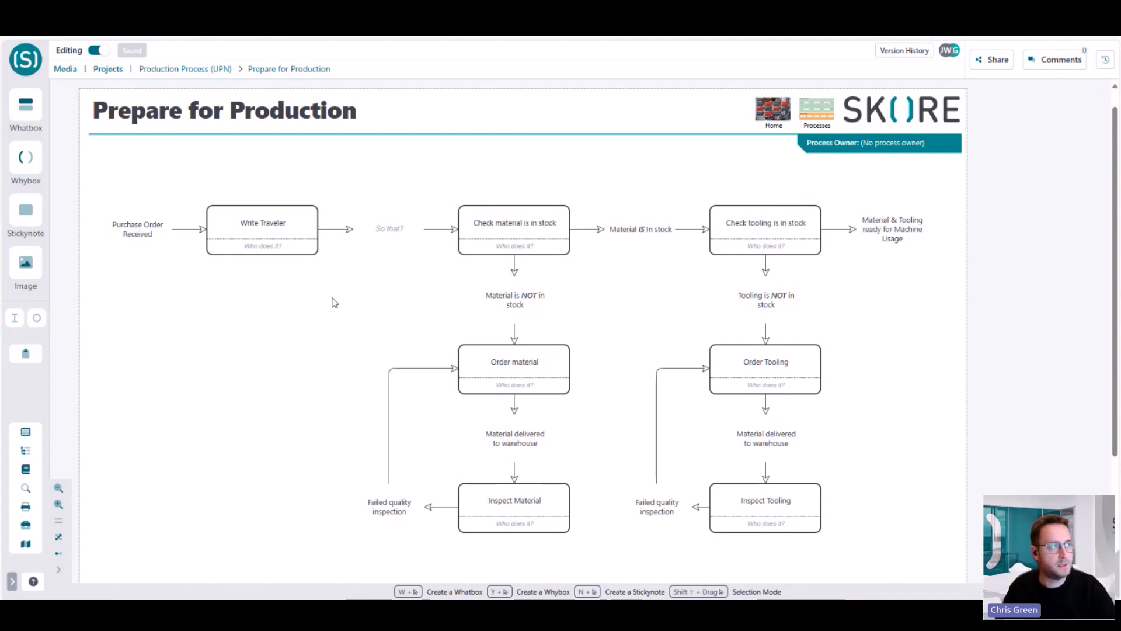
pyautogui.click(276, 239)
pyautogui.click(276, 239)
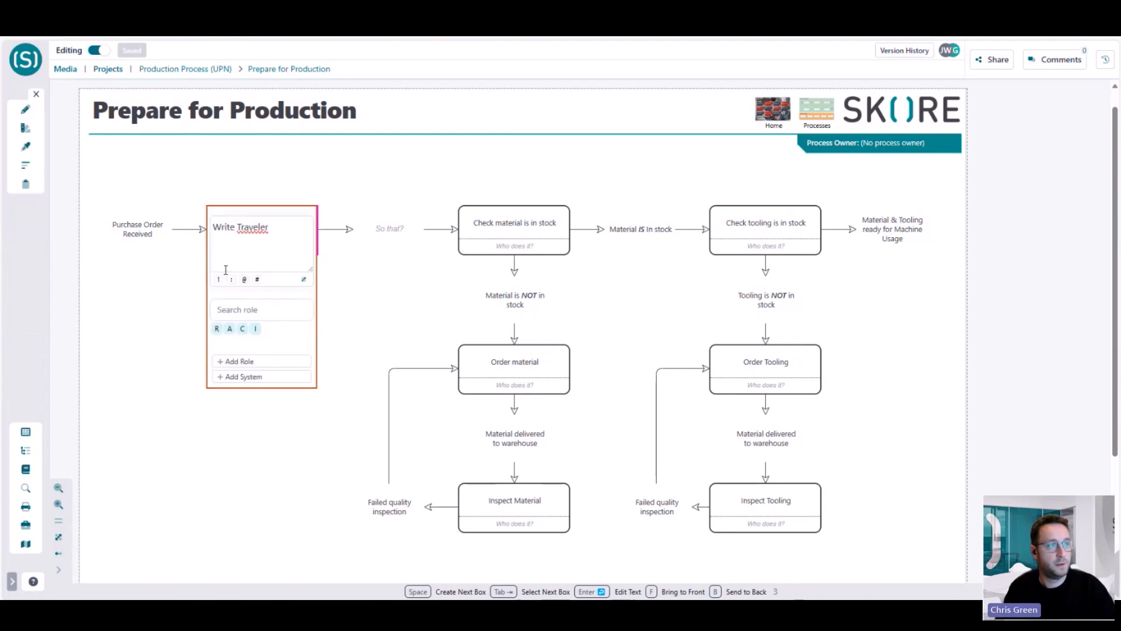
pyautogui.doubleClick(253, 228)
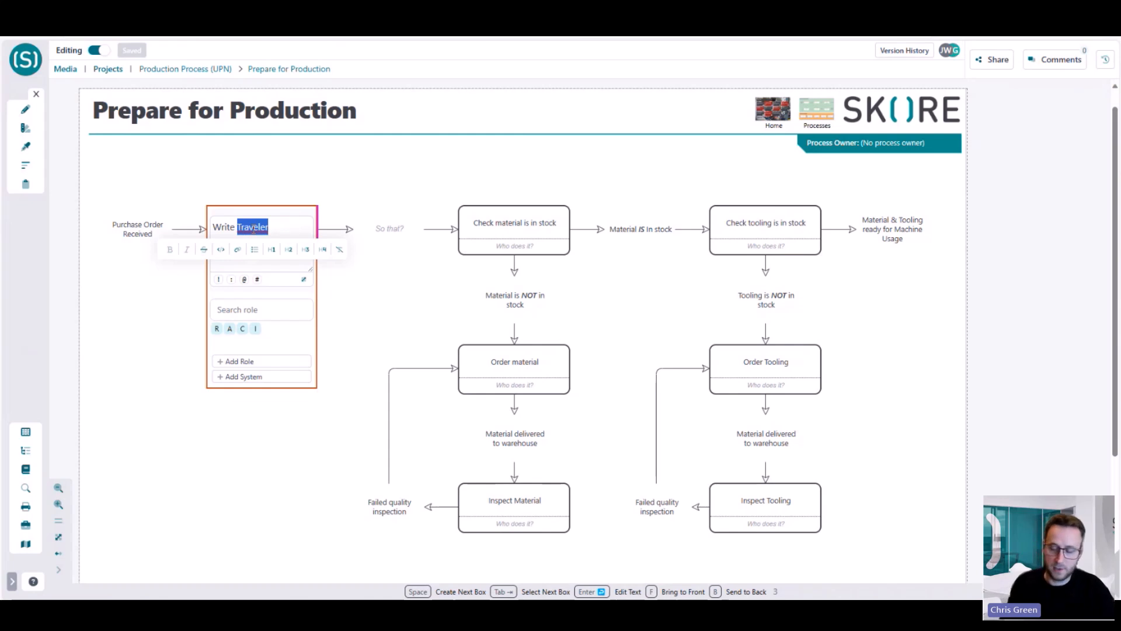
pyautogui.write('#Traveler')
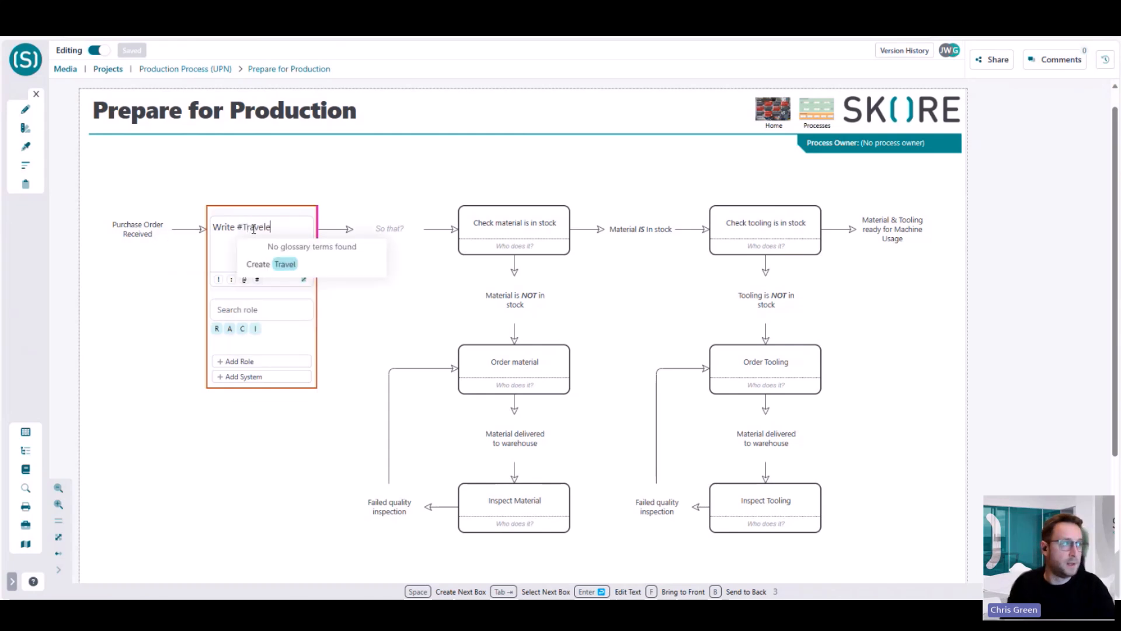
pyautogui.click(289, 266)
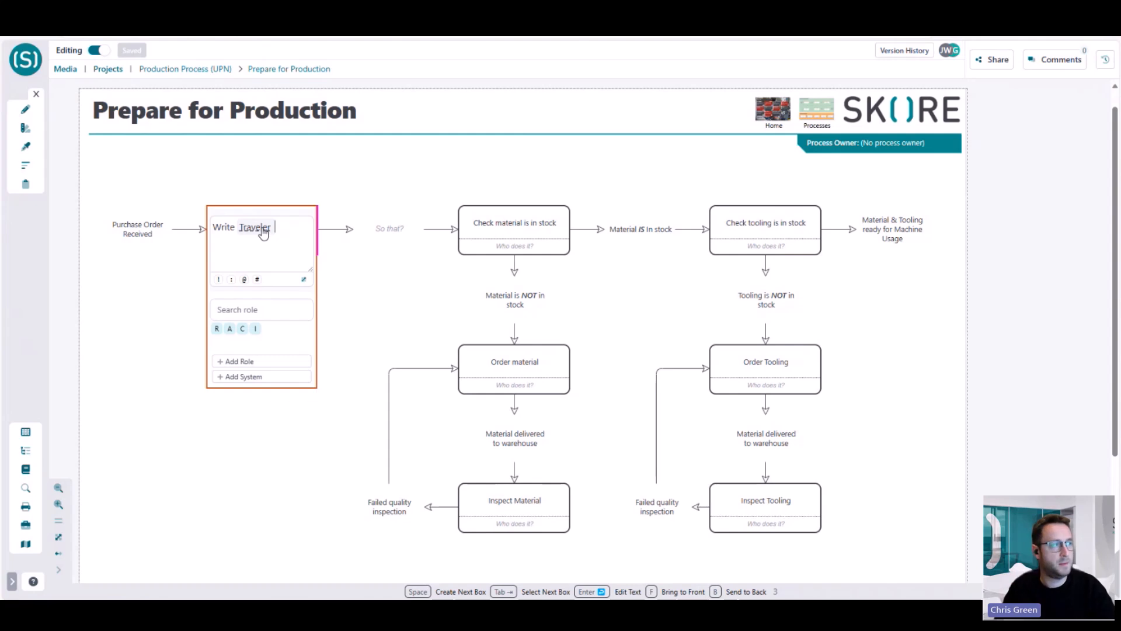
# Assign the Product Manager role to the Write Traveler box
pyautogui.click(242, 305)
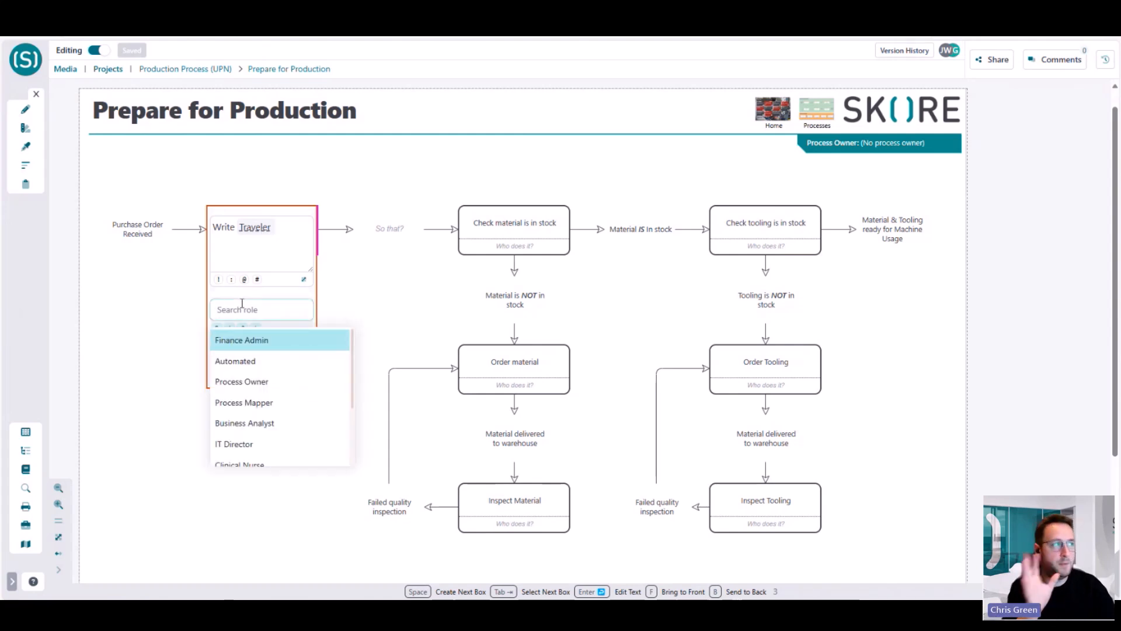
pyautogui.write('Produ')
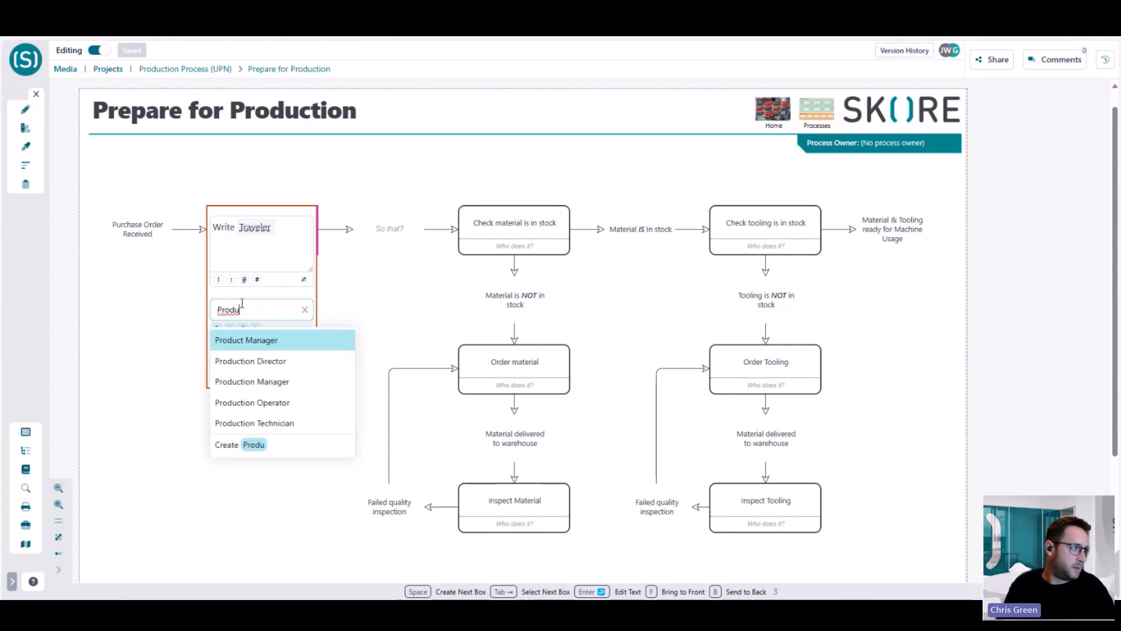
pyautogui.click(276, 336)
pyautogui.click(380, 319)
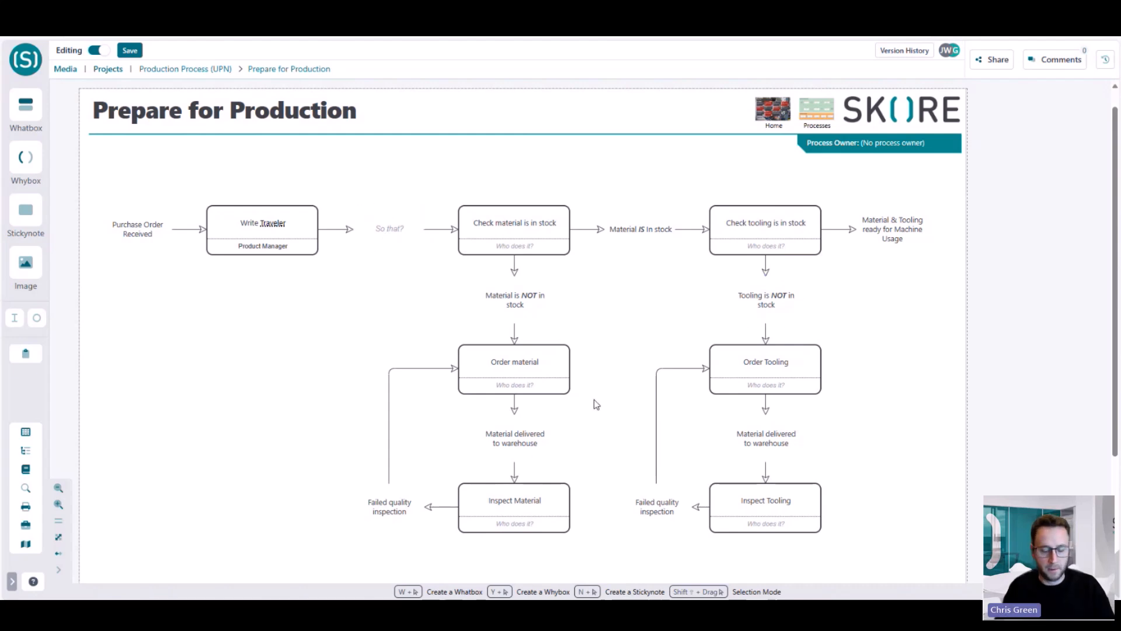
# Add a sticky note and place it directly below the Write Traveler box
pyautogui.press('n')
pyautogui.click(295, 302)
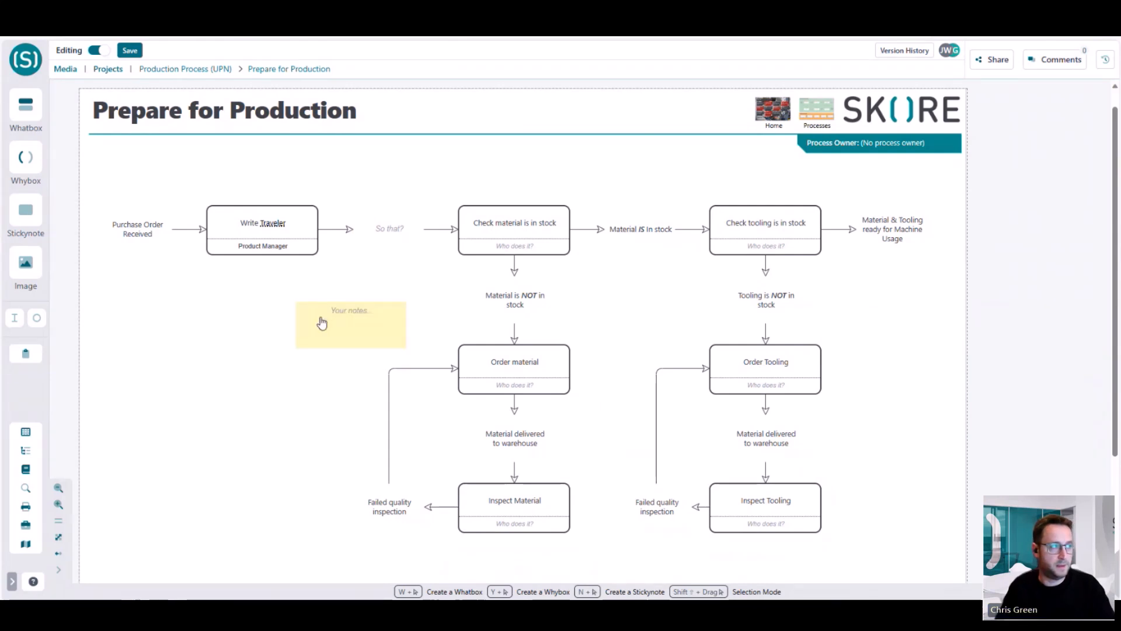
pyautogui.moveTo(363, 334); pyautogui.dragTo(302, 347)
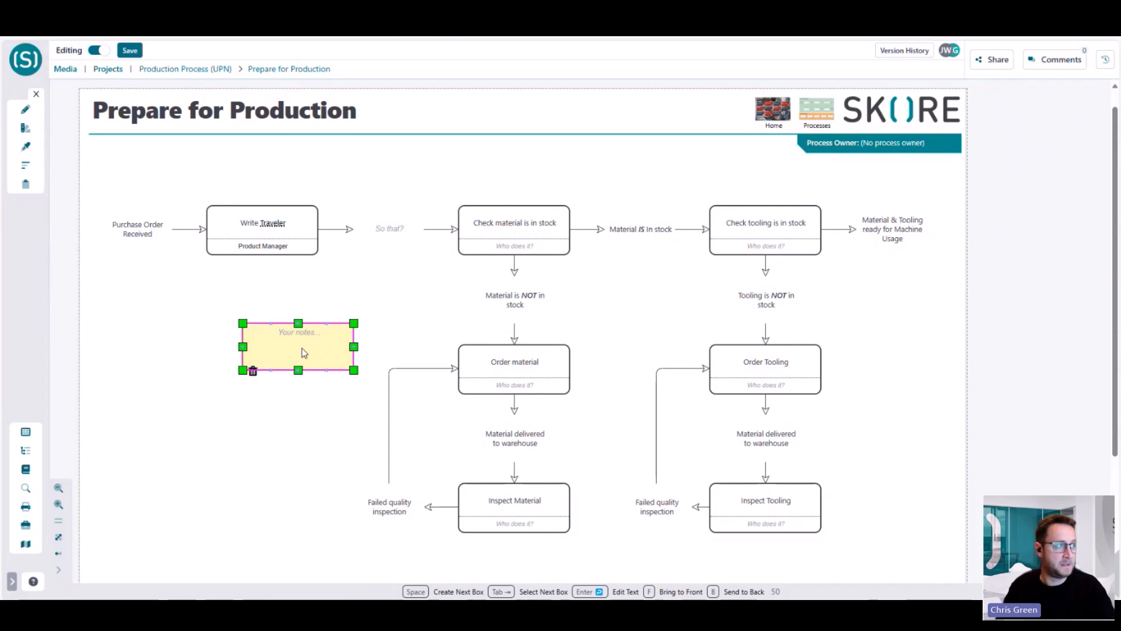
pyautogui.moveTo(303, 349); pyautogui.dragTo(264, 326)
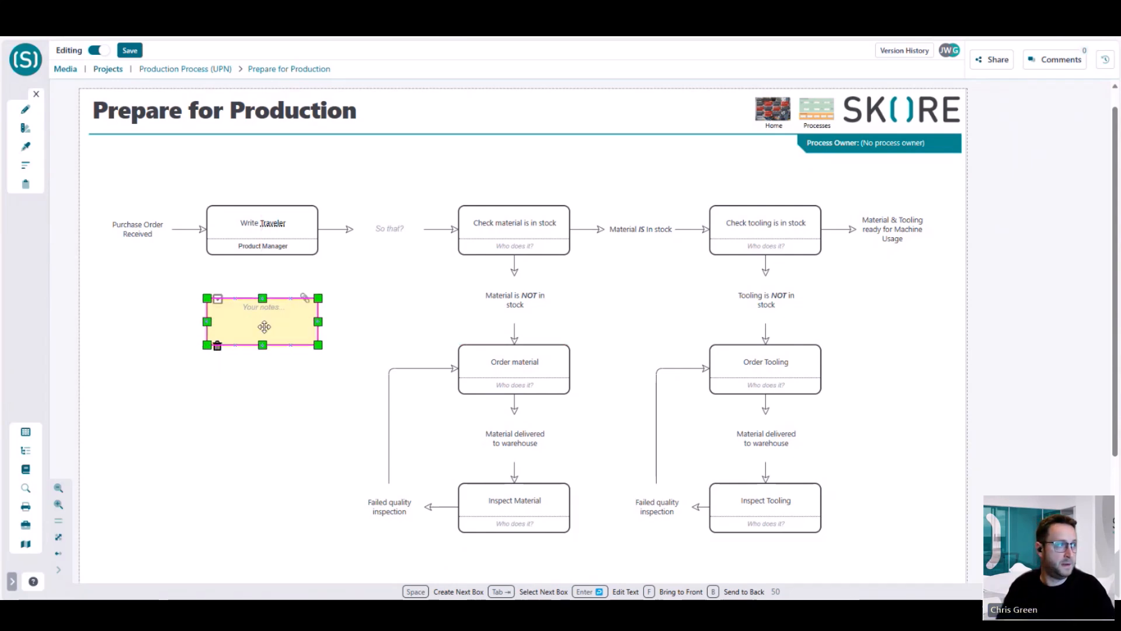
# Enter "what is the traveller, and what format is it in?" as the sticky note's text
pyautogui.doubleClick(265, 327)
pyautogui.write('What is the tra')
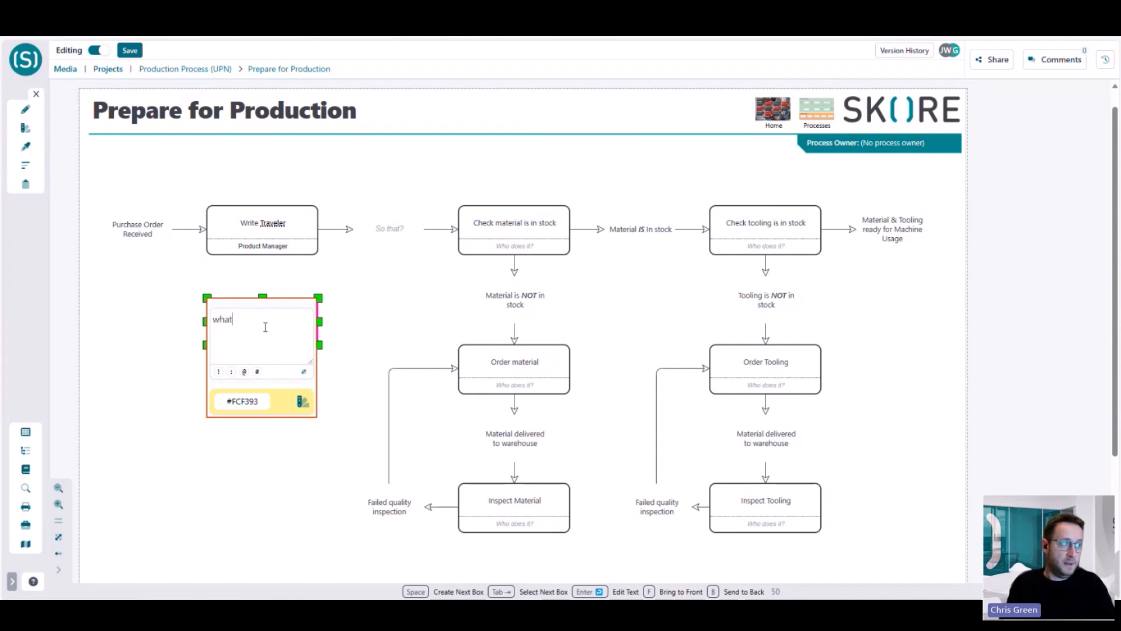
pyautogui.write('vel')
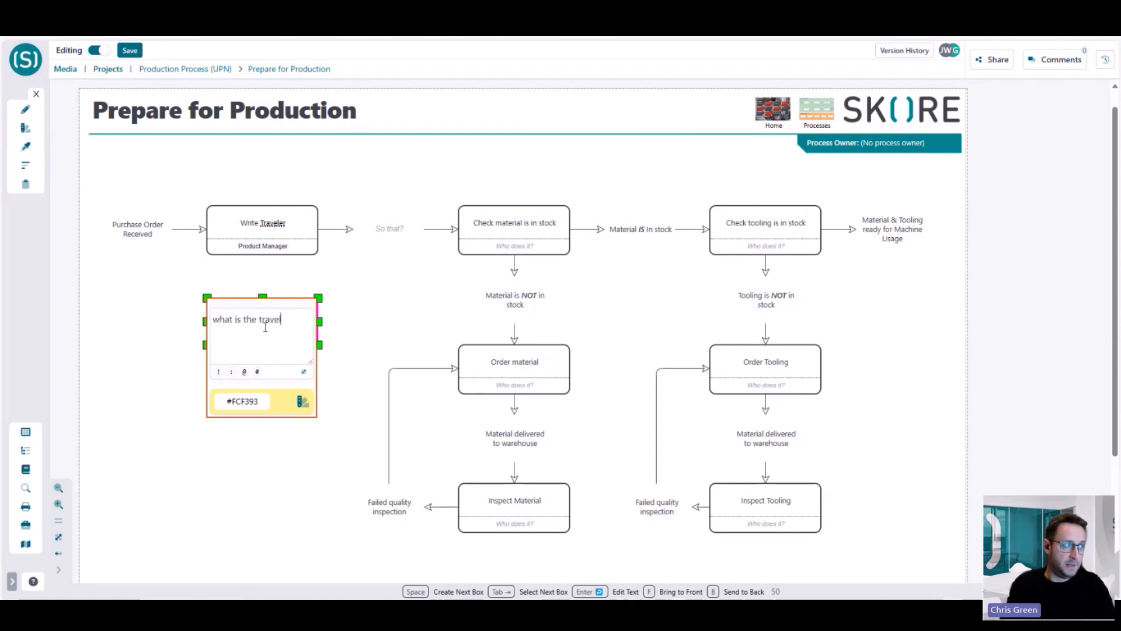
pyautogui.write('ler, and w')
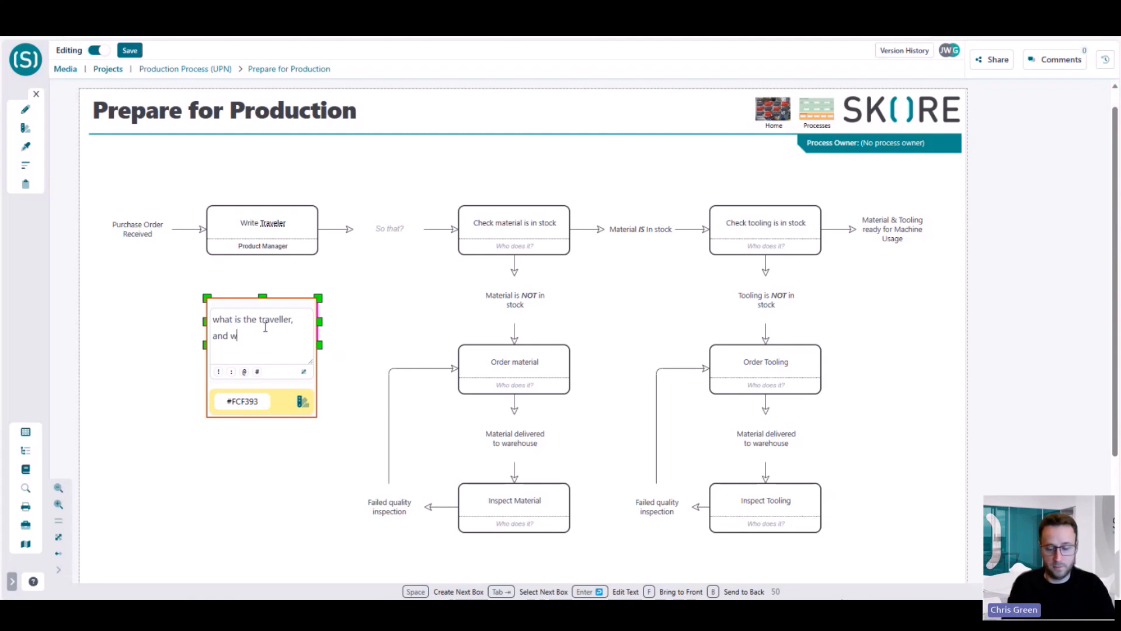
pyautogui.write('hat format ')
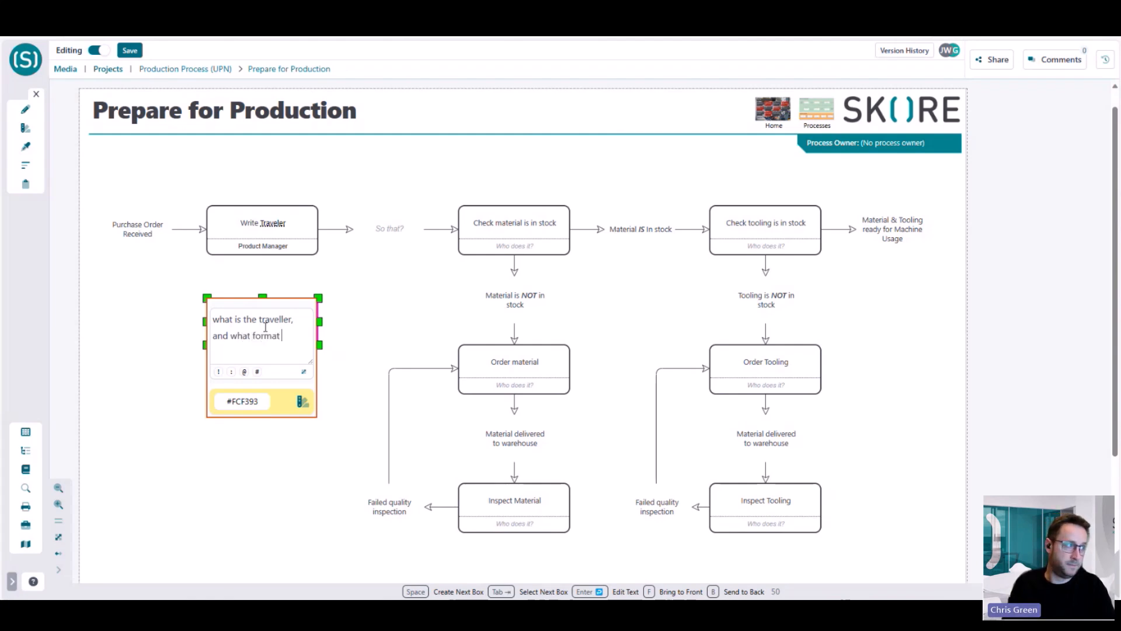
pyautogui.write('is it in?')
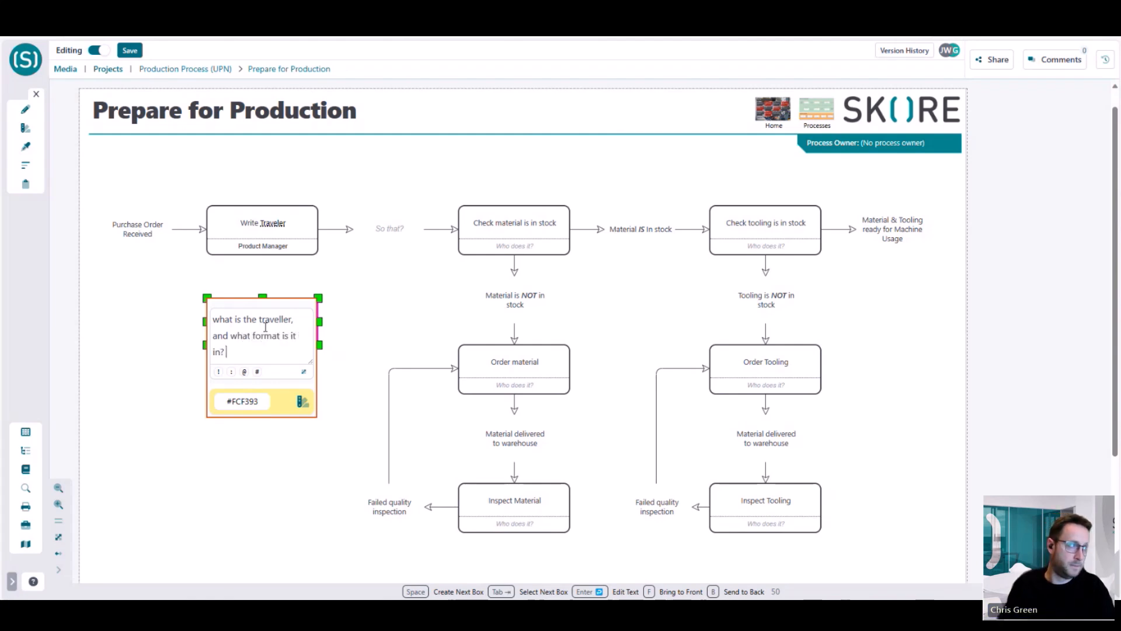
pyautogui.click(368, 315)
# Connect the Write Traveler box to the sticky note with a line and shift the note slightly left
pyautogui.moveTo(281, 258); pyautogui.dragTo(273, 256)
pyautogui.moveTo(258, 327); pyautogui.dragTo(246, 328)
pyautogui.click(389, 317)
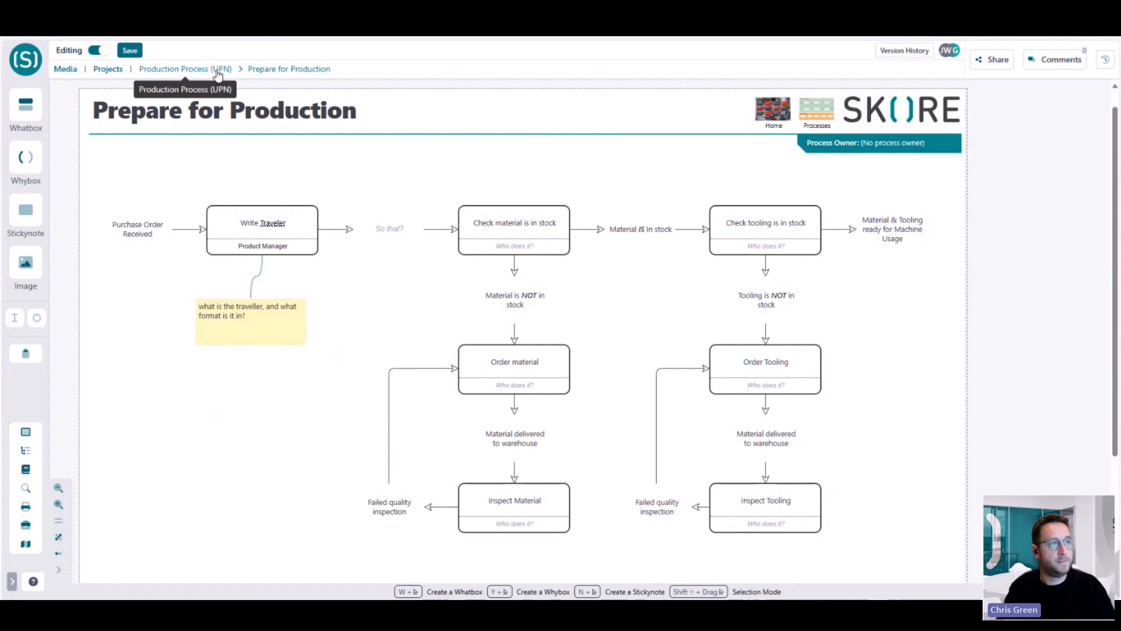
# Start inserting a link on the whole output text "Material & Tooling ready for Machine Usage", with the current process as its target
pyautogui.doubleClick(883, 234)
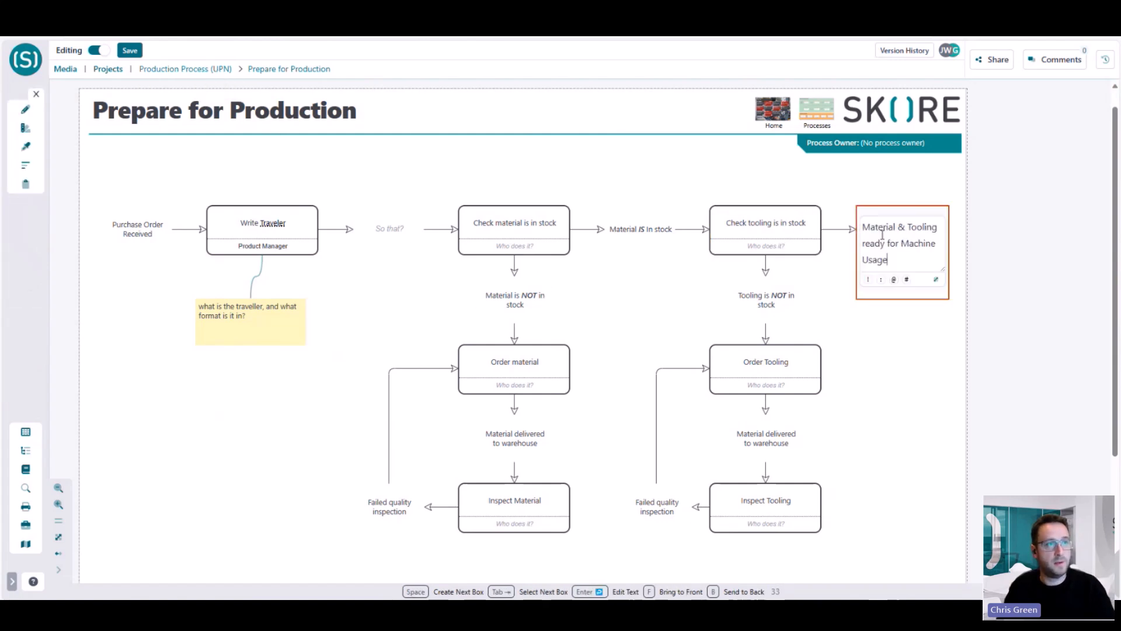
pyautogui.doubleClick(875, 243)
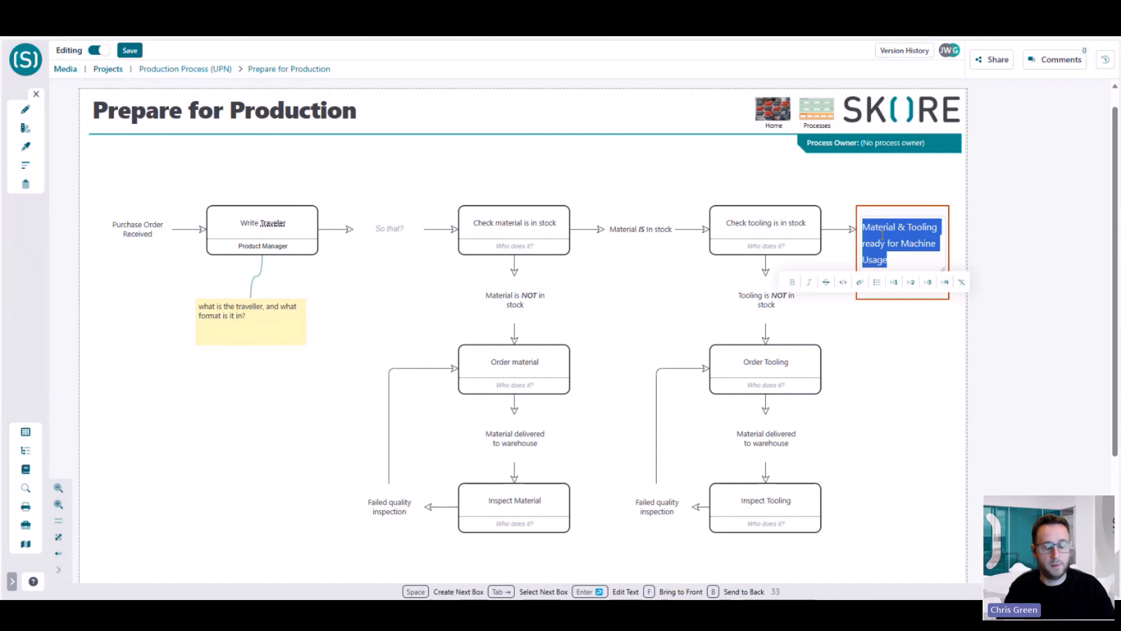
pyautogui.click(860, 282)
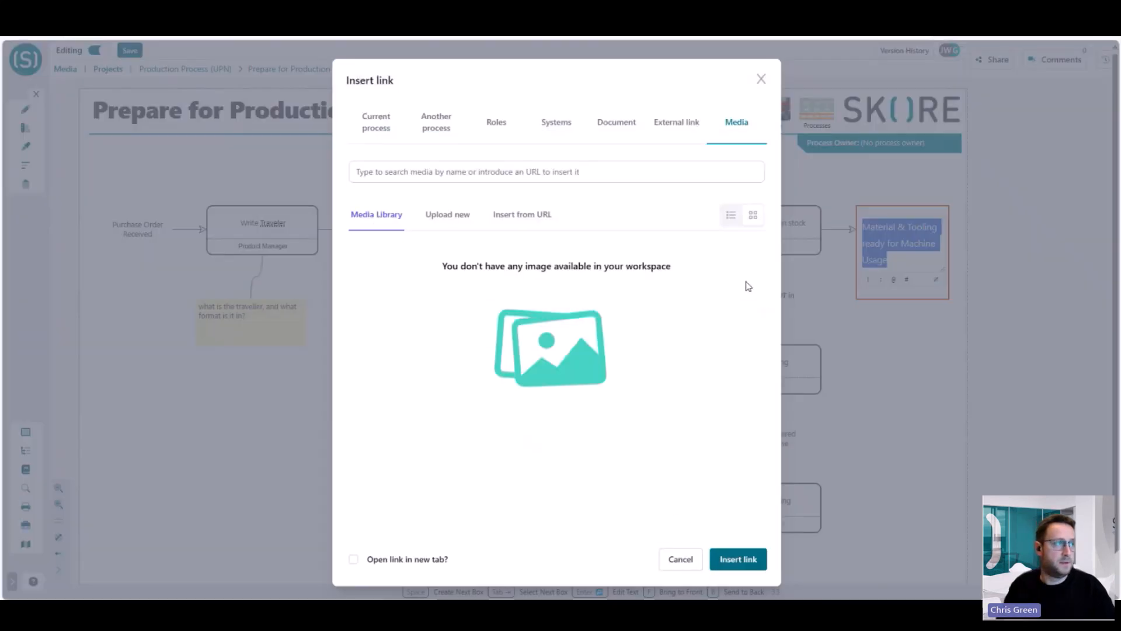
pyautogui.click(374, 125)
pyautogui.click(394, 263)
pyautogui.write('Material & Tooling ready for Machine Usage')
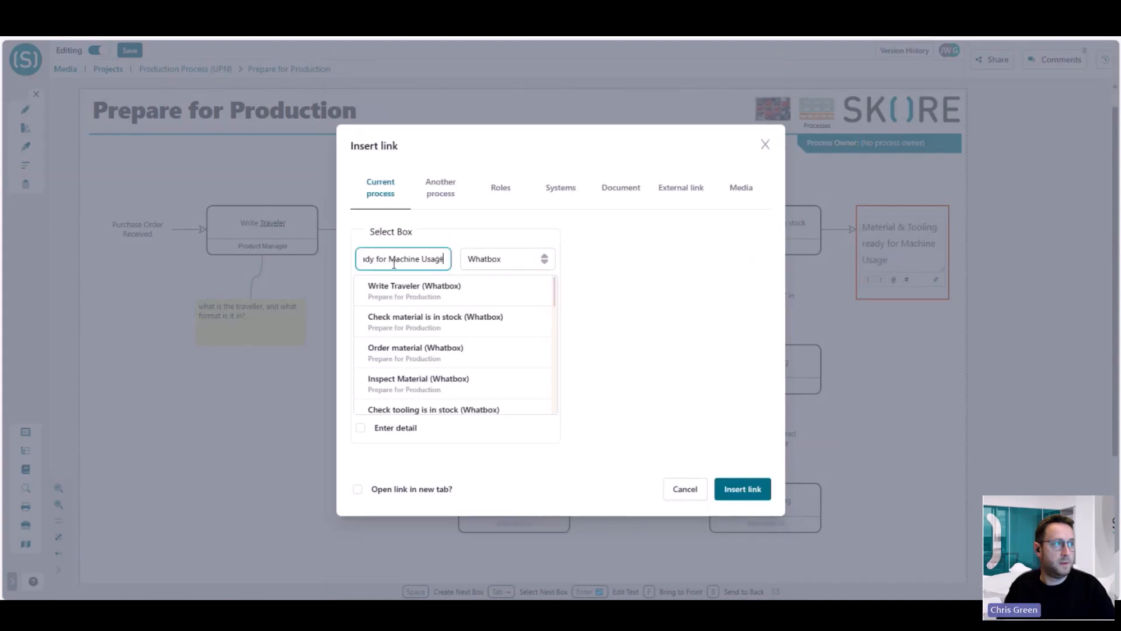
pyautogui.press('BackSpace')
pyautogui.press('BackSpace')
pyautogui.press('BackSpace')
pyautogui.press('BackSpace')
pyautogui.press('BackSpace')
pyautogui.press('BackSpace')
pyautogui.press('BackSpace')
pyautogui.press('BackSpace')
pyautogui.press('BackSpace')
pyautogui.press('BackSpace')
pyautogui.press('BackSpace')
pyautogui.press('BackSpace')
pyautogui.press('BackSpace')
pyautogui.press('BackSpace')
pyautogui.press('BackSpace')
pyautogui.press('BackSpace')
pyautogui.press('BackSpace')
pyautogui.press('BackSpace')
pyautogui.press('BackSpace')
pyautogui.press('BackSpace')
pyautogui.press('BackSpace')
pyautogui.press('BackSpace')
pyautogui.press('BackSpace')
pyautogui.press('BackSpace')
pyautogui.press('BackSpace')
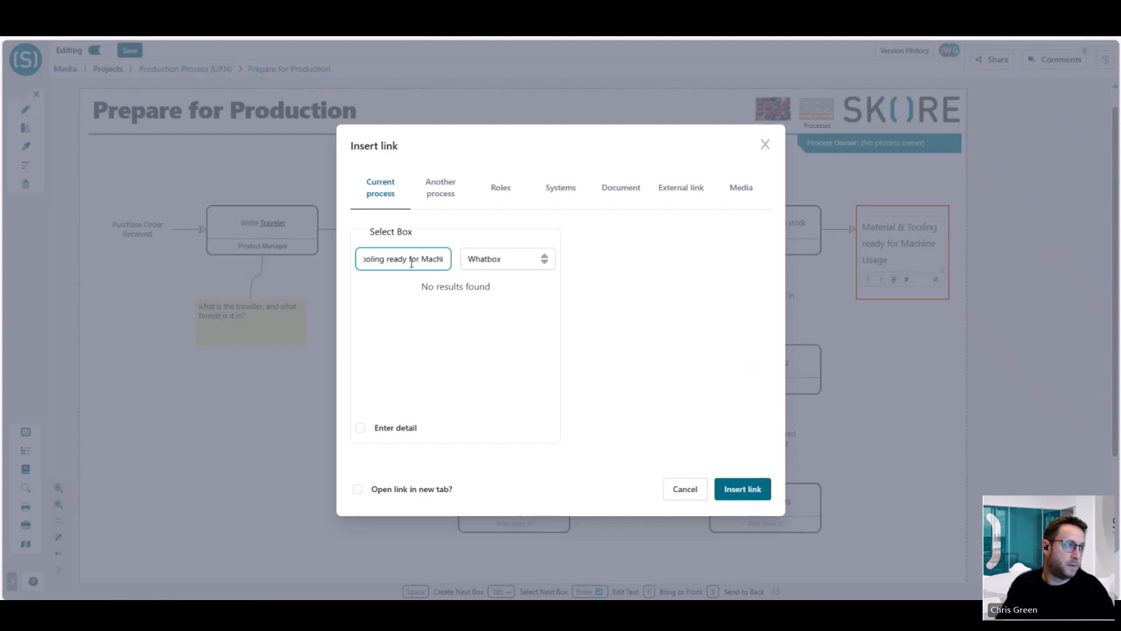
pyautogui.press('BackSpace')
pyautogui.press('BackSpace')
pyautogui.press('BackSpace')
pyautogui.press('BackSpace')
pyautogui.press('BackSpace')
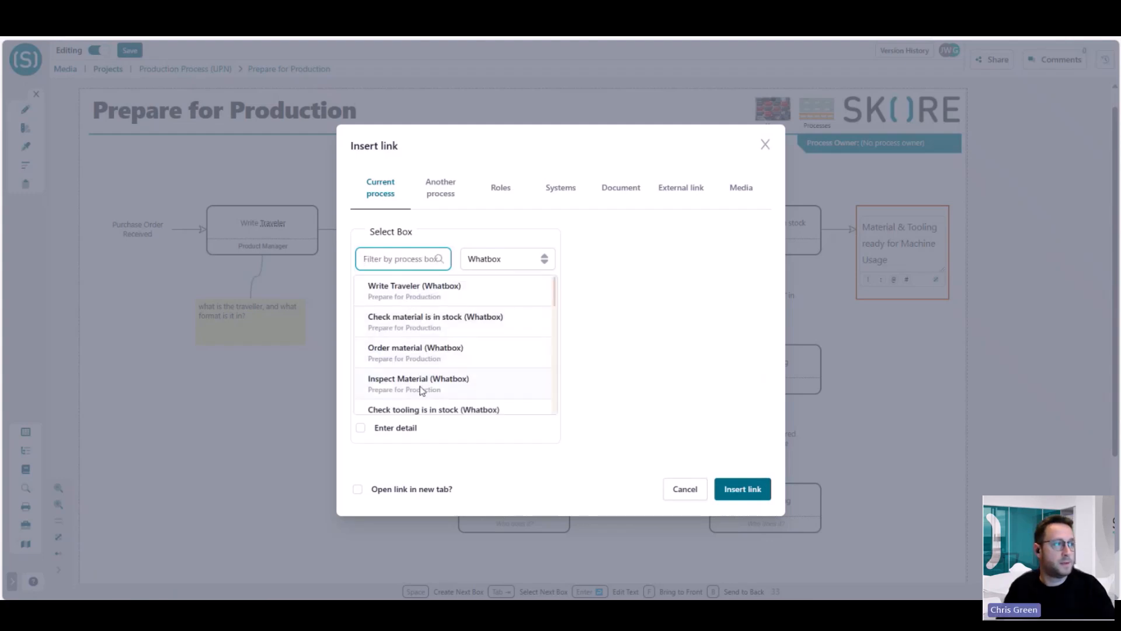
# List the process's Whyboxes as link targets, choose "Material delivered to warehouse" and insert the link on the output text
pyautogui.scroll(-5, 439, 374)
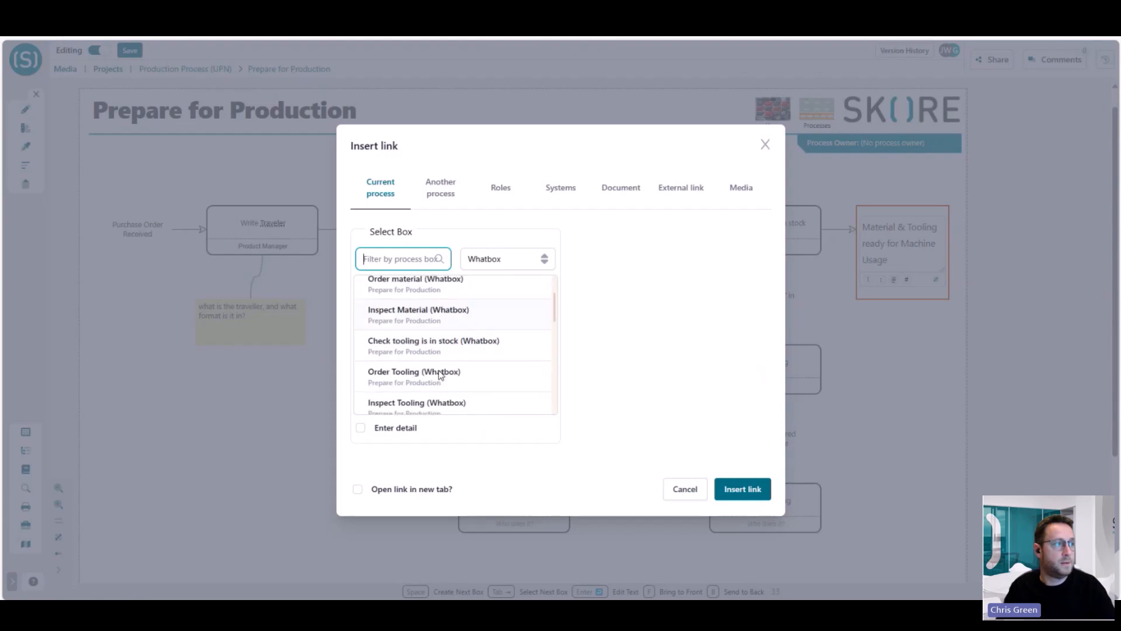
pyautogui.click(493, 260)
pyautogui.click(492, 305)
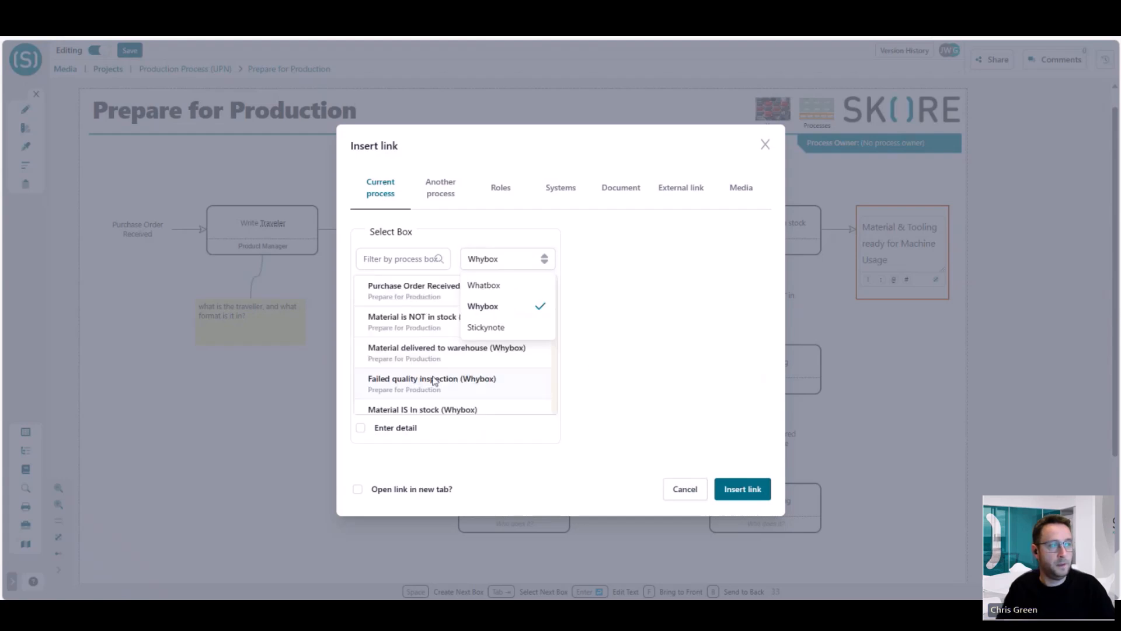
pyautogui.click(425, 362)
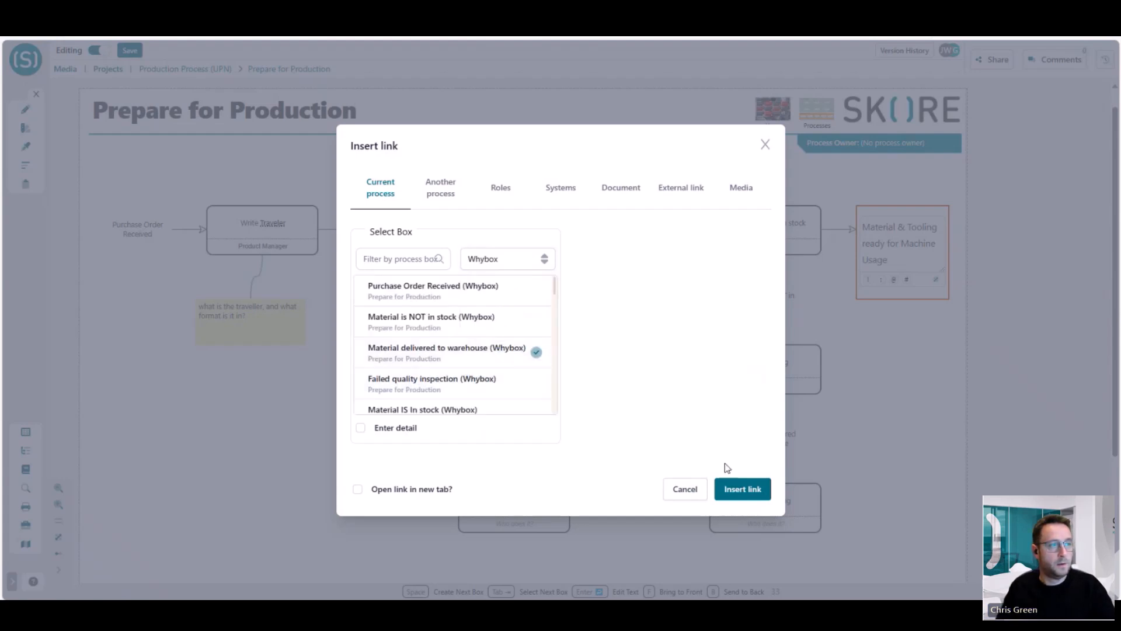
pyautogui.click(743, 490)
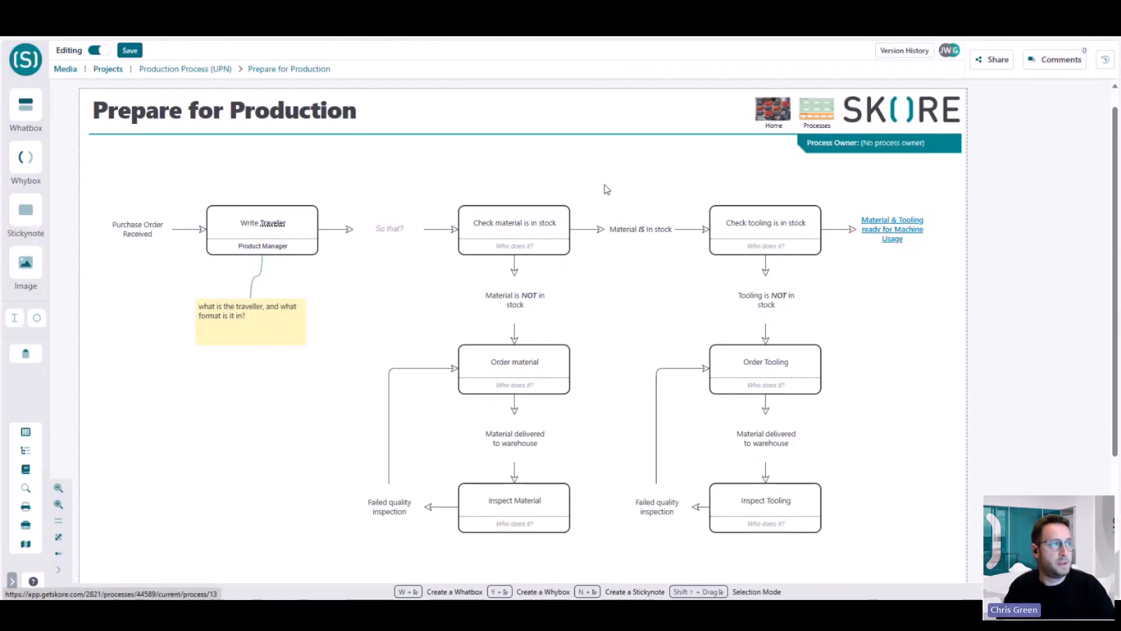
# Go up to the Production Process (UPN) level and compare it with the original flowchart image
pyautogui.click(185, 69)
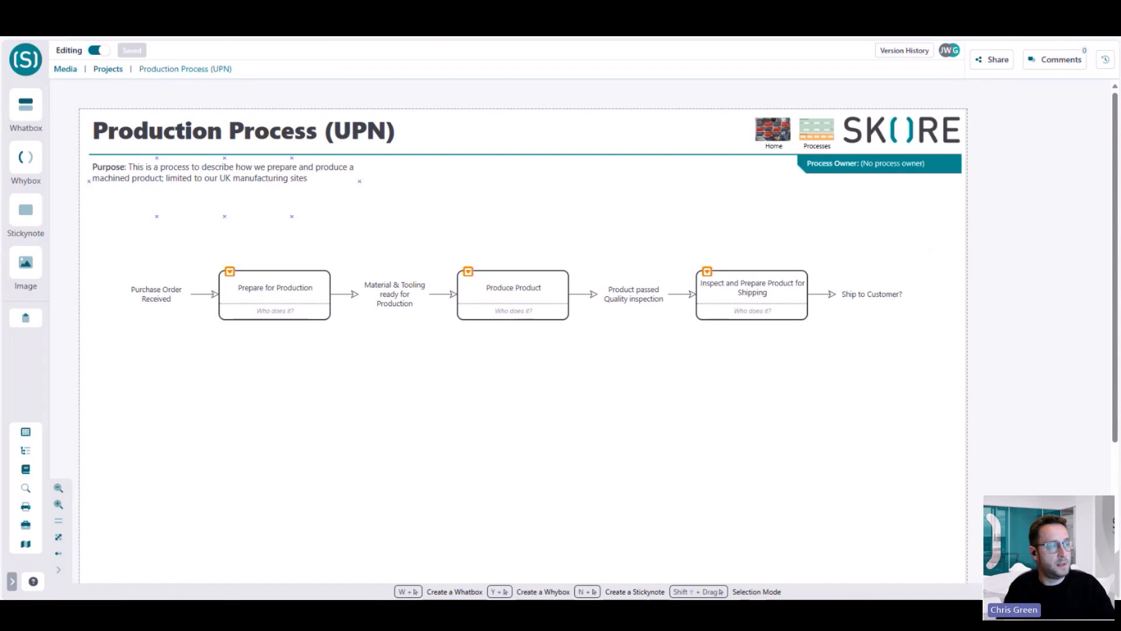
pyautogui.hotkey('alt', 'Tab')
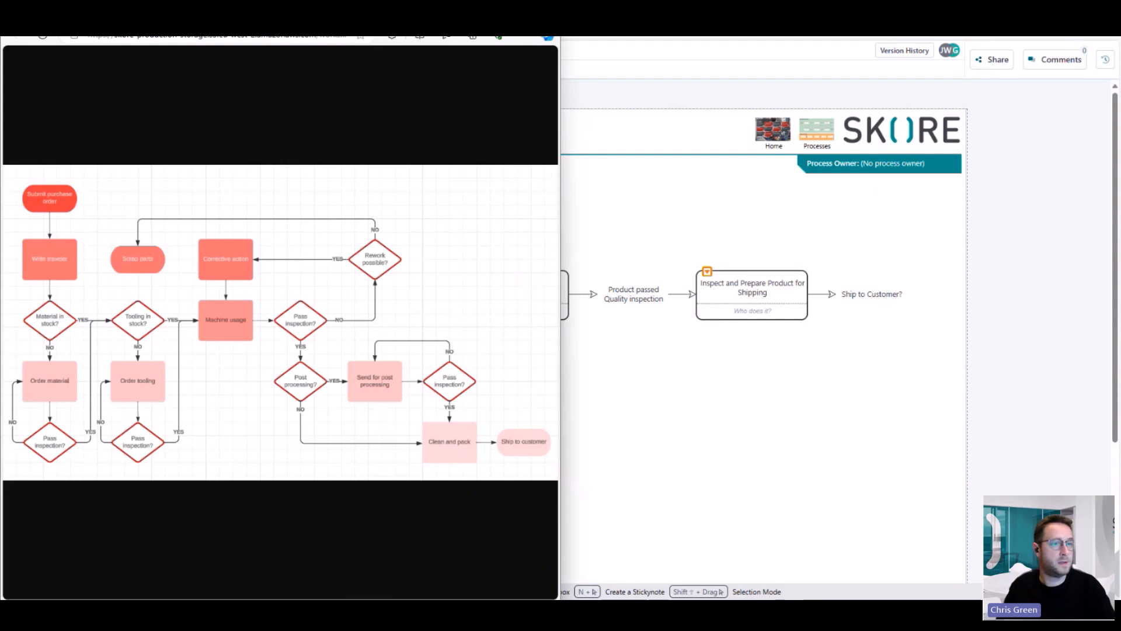
pyautogui.click(222, 15)
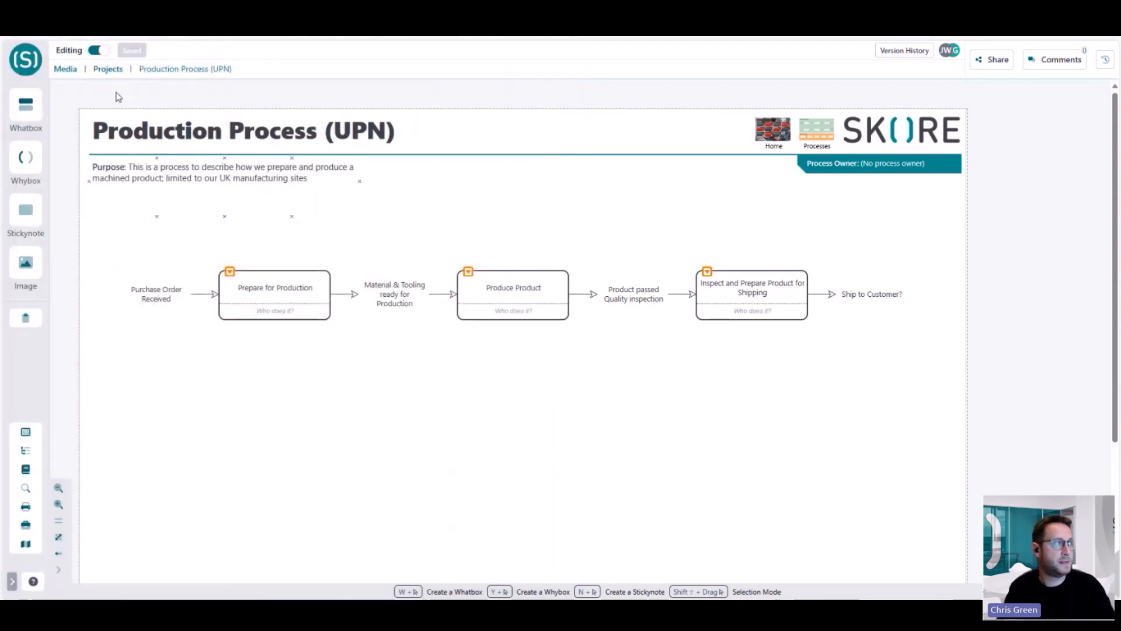
# Switch to the "Let's go!" presentation page and open the "Something more complicated?" example flowcharts
pyautogui.click(957, 50)
pyautogui.hotkey('alt', 'Tab')
pyautogui.hotkey('alt', 'Tab')
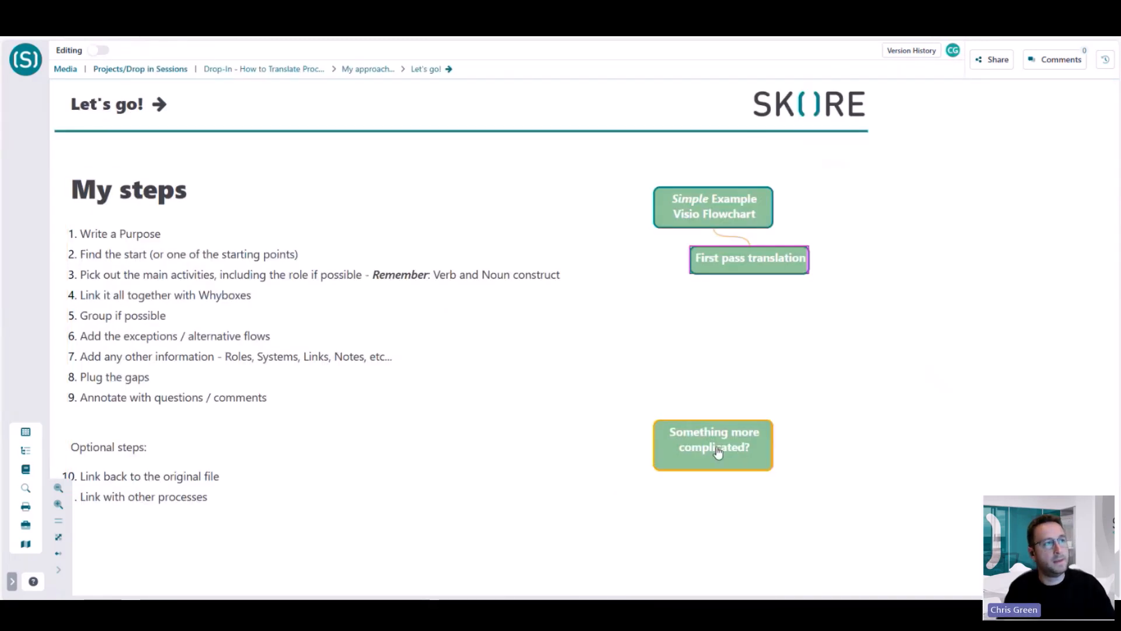
pyautogui.click(718, 451)
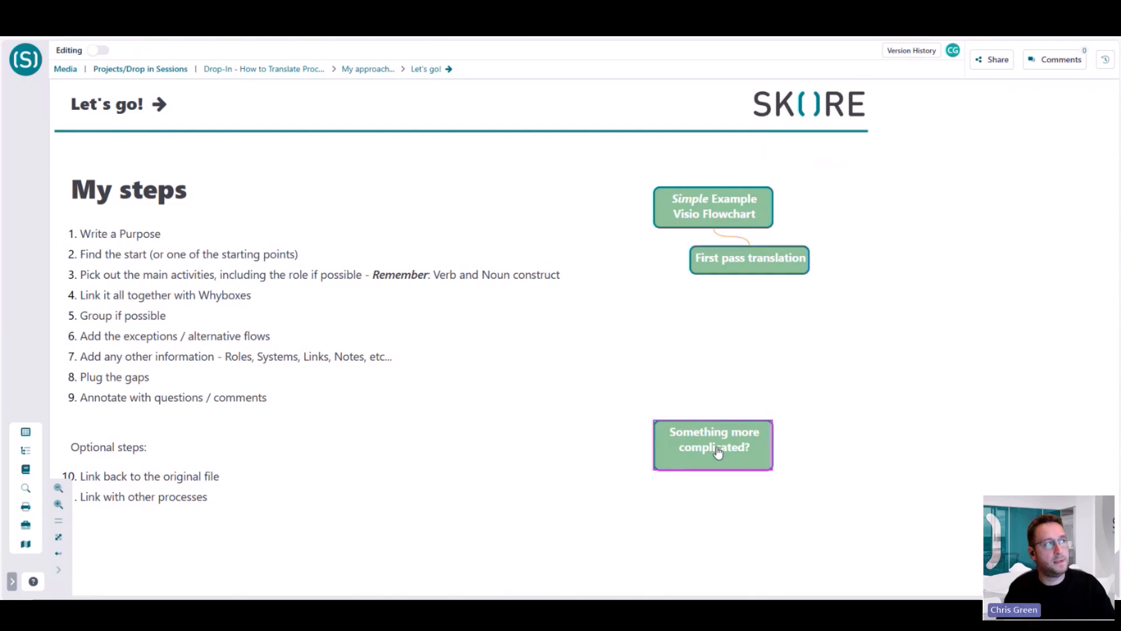
pyautogui.click(718, 450)
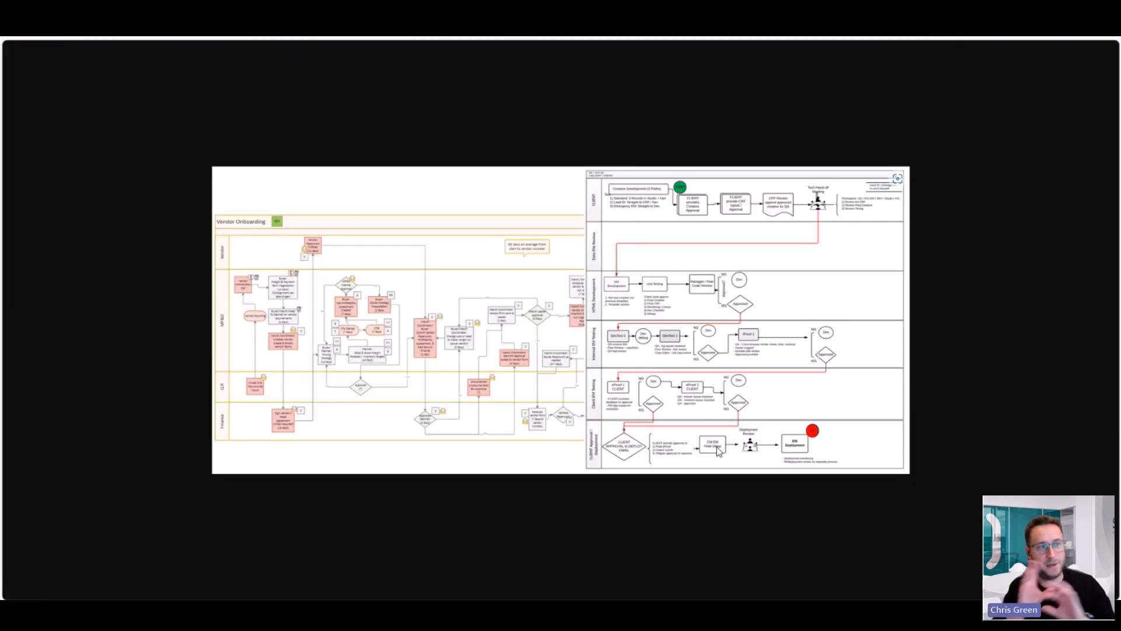